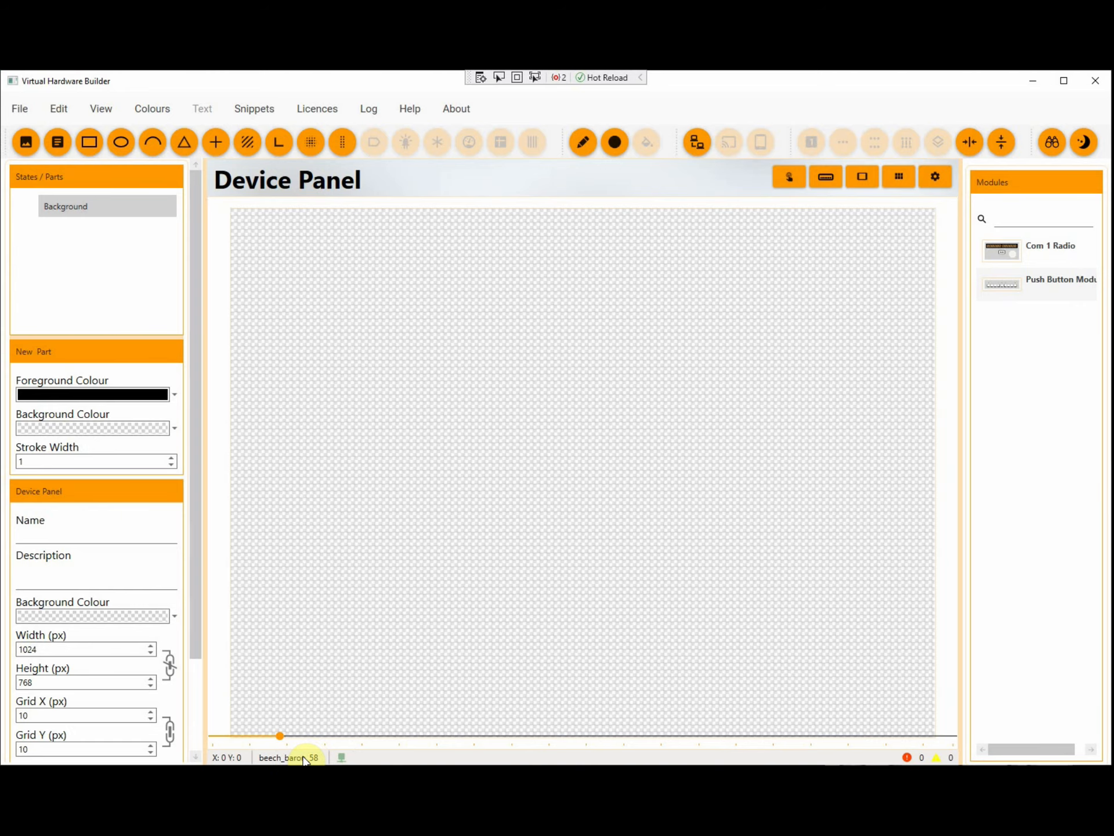
Set the device panel's background colour to the standard grey and add the Push Button Module to it
{"action": "left_click", "coordinate": [90, 614]}
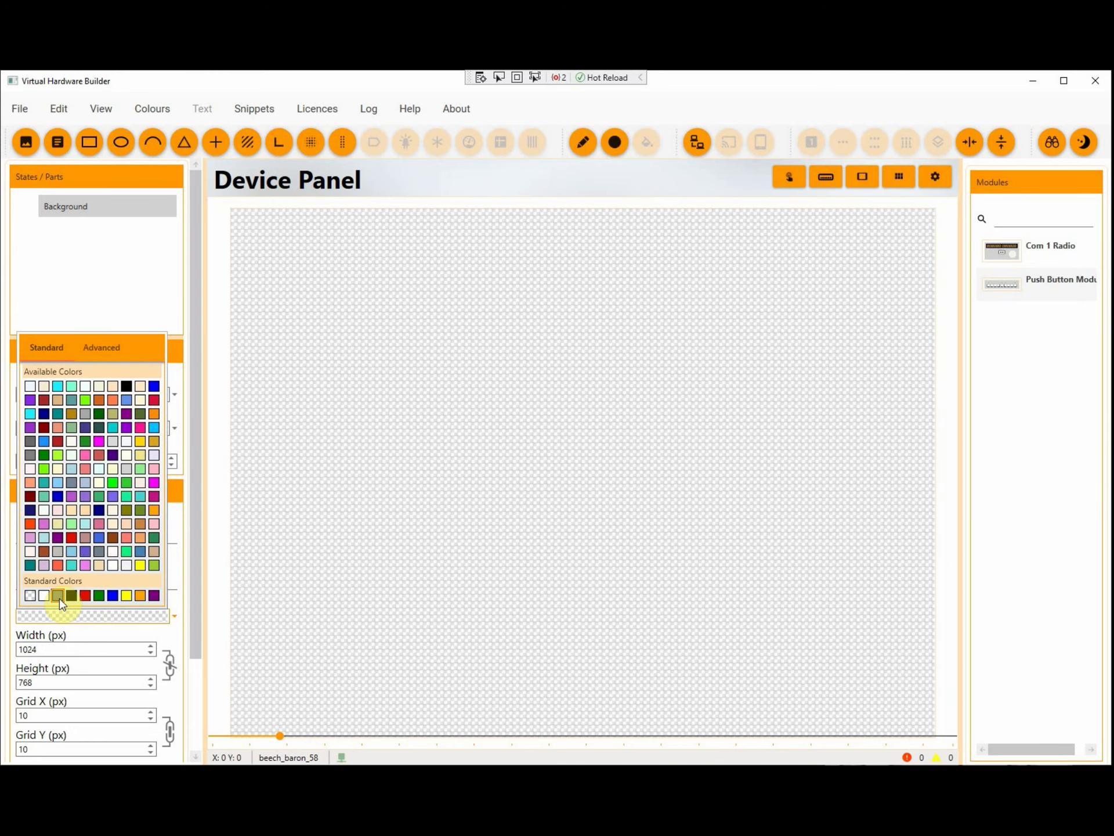
{"action": "left_click", "coordinate": [58, 596]}
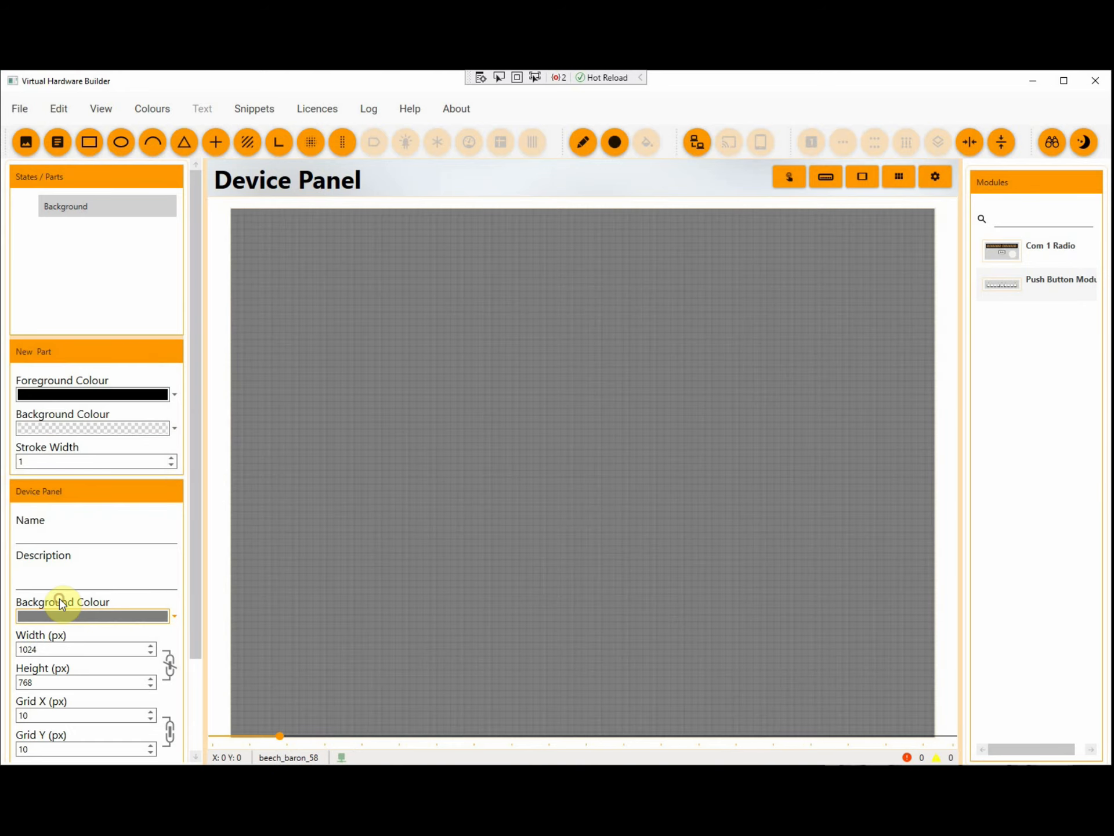
{"action": "double_click", "coordinate": [1001, 287]}
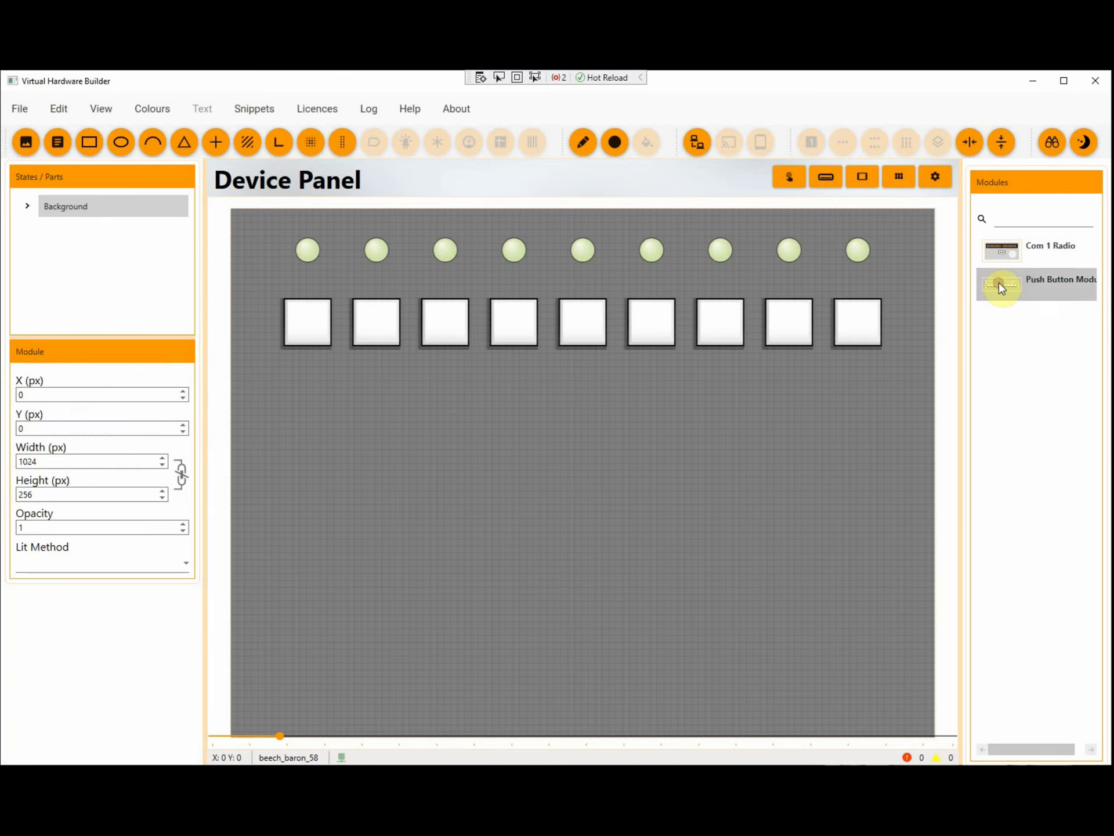
Show the first push button's configuration data and create a new snippet named Taxi Lights with the label Taxi Lgts
{"action": "left_click", "coordinate": [309, 324]}
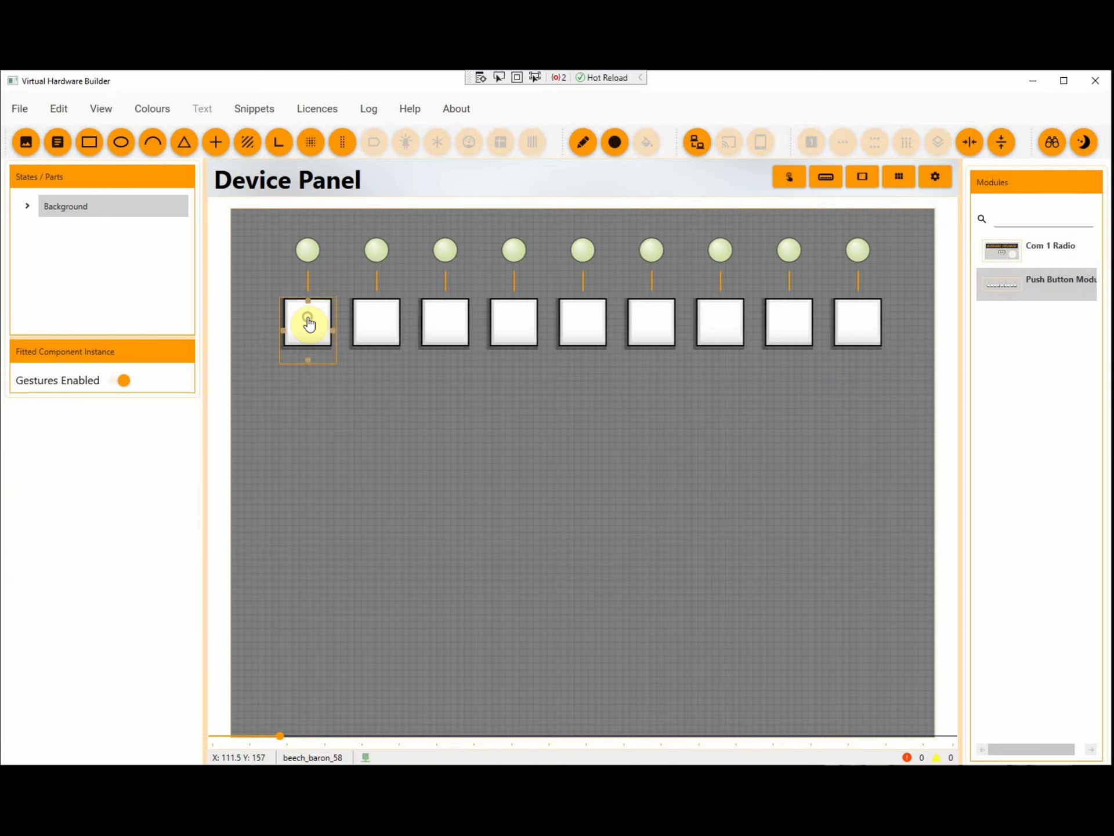
{"action": "left_click", "coordinate": [937, 180]}
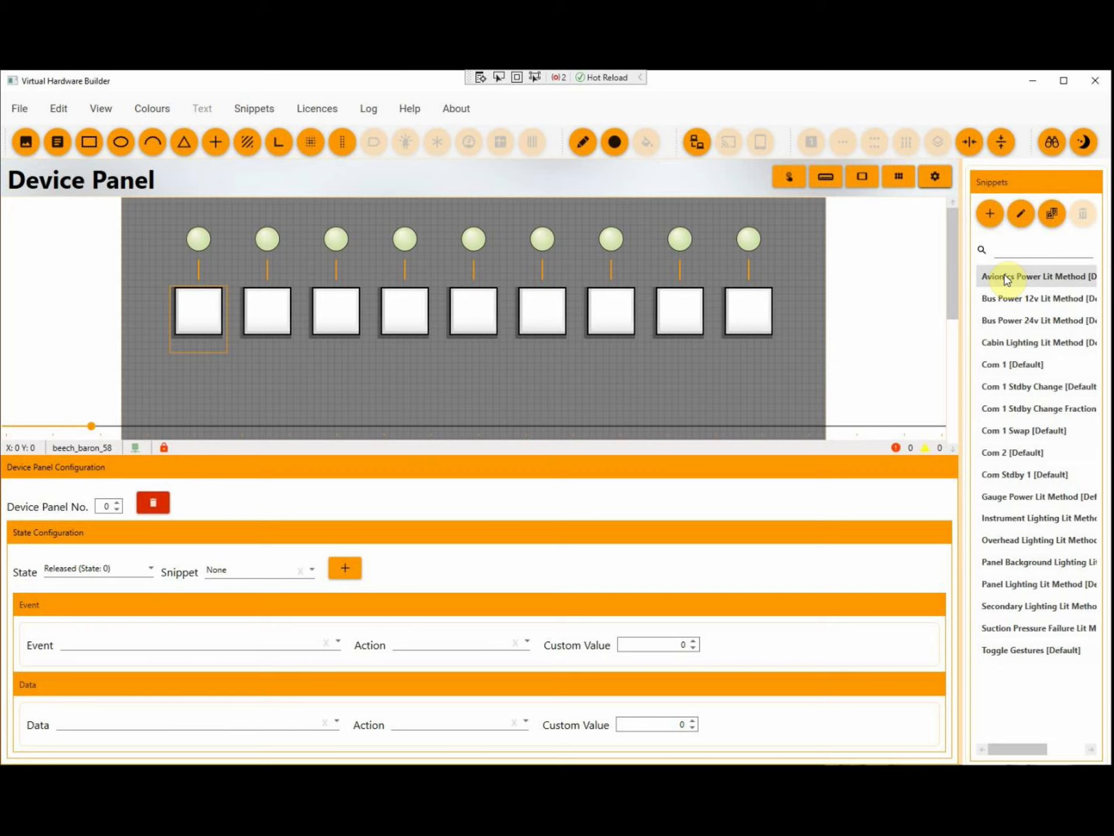
{"action": "left_click", "coordinate": [989, 215]}
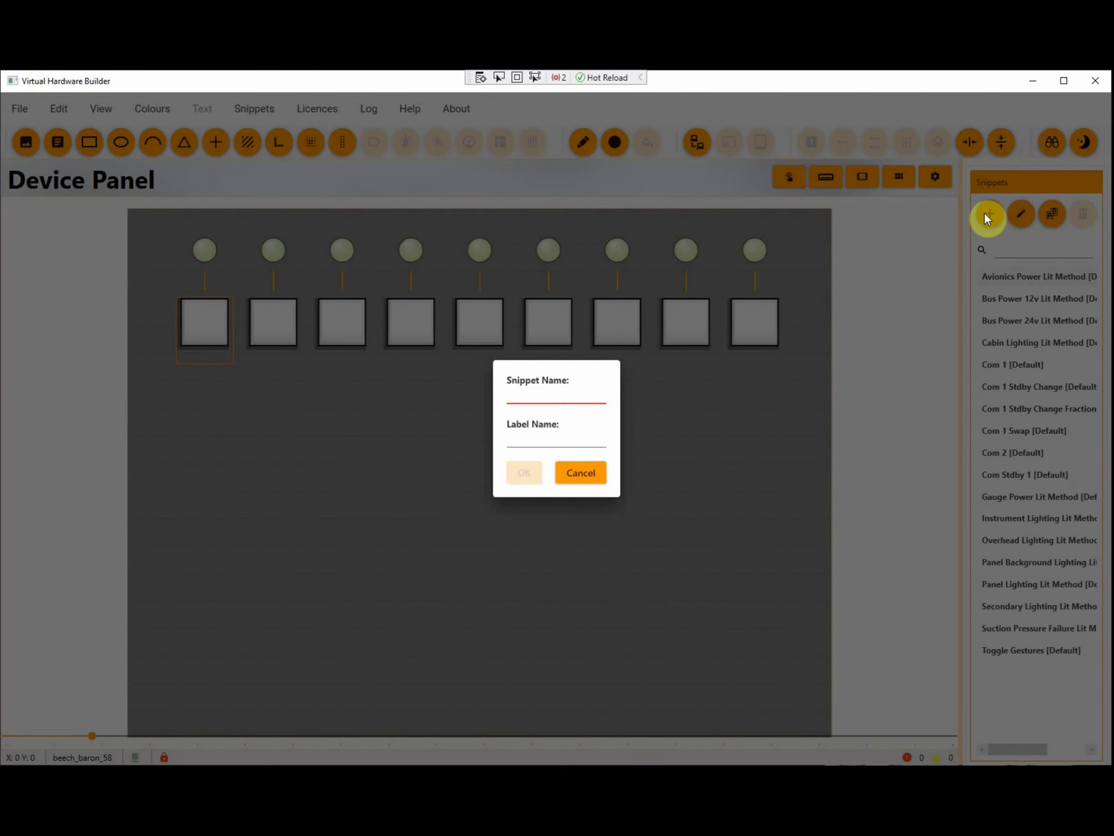
{"action": "type", "text": "Taxi"}
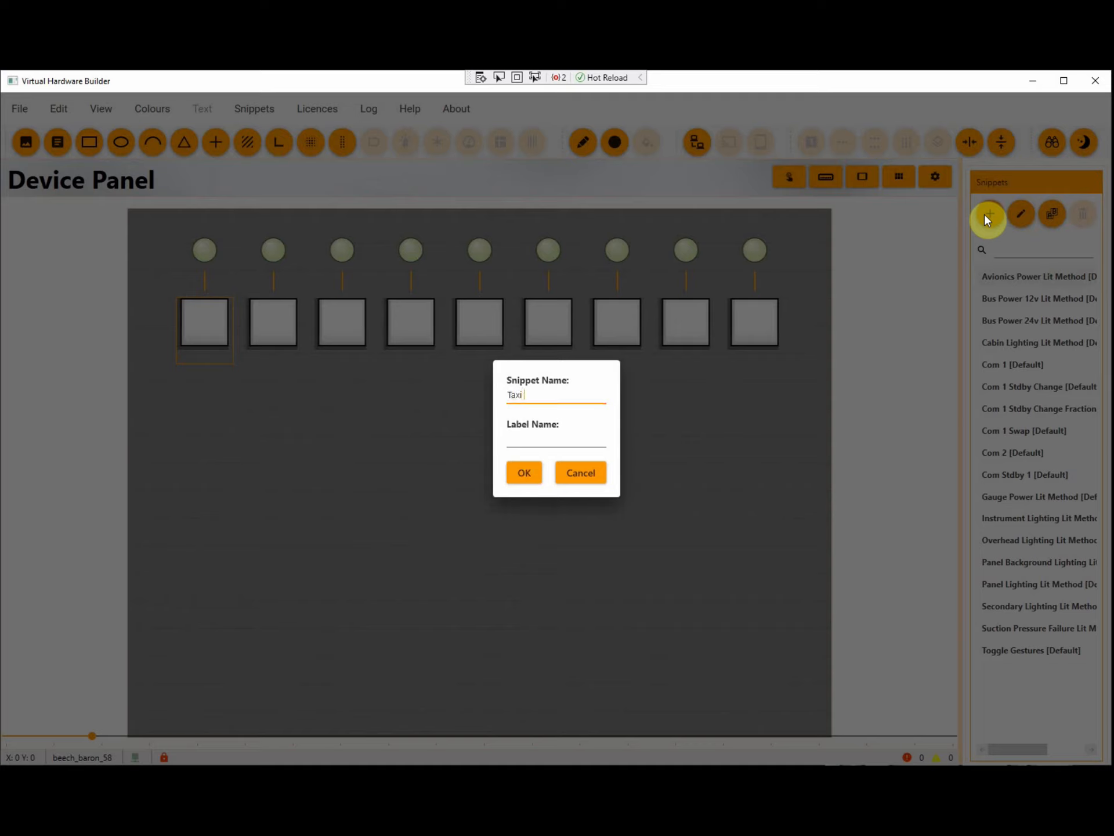
{"action": "type", "text": " Lights"}
{"action": "key", "text": "Tab"}
{"action": "type", "text": "Taxi Lgts"}
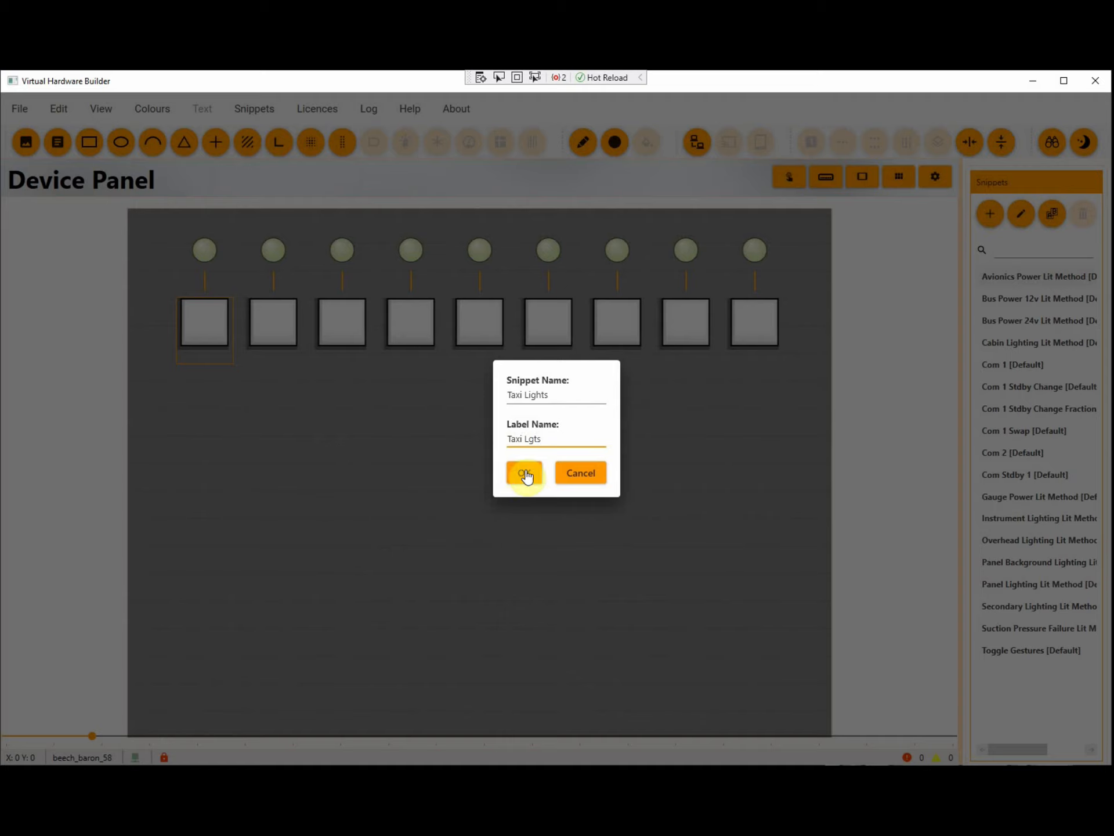
{"action": "left_click", "coordinate": [522, 477]}
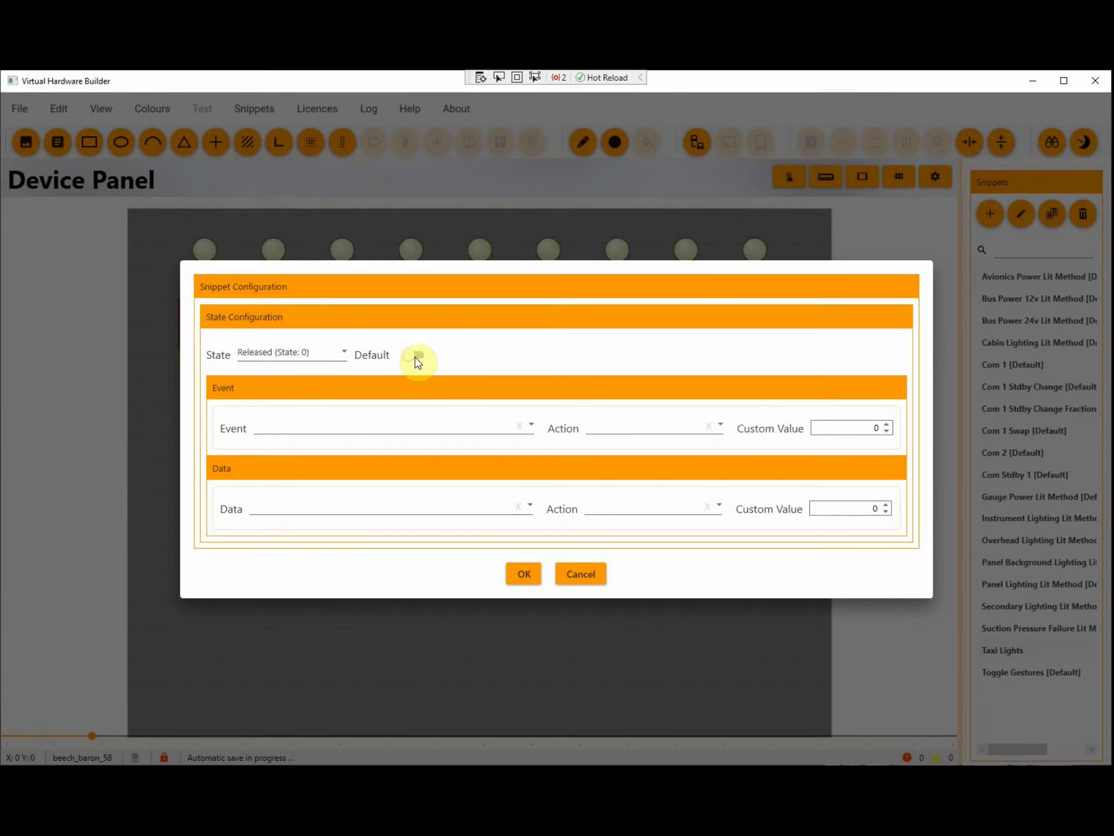
Mark the Taxi Lights snippet as default and set its Released state's data to LIGHT_ON_STATES
{"action": "left_click", "coordinate": [418, 359]}
{"action": "left_click", "coordinate": [395, 429]}
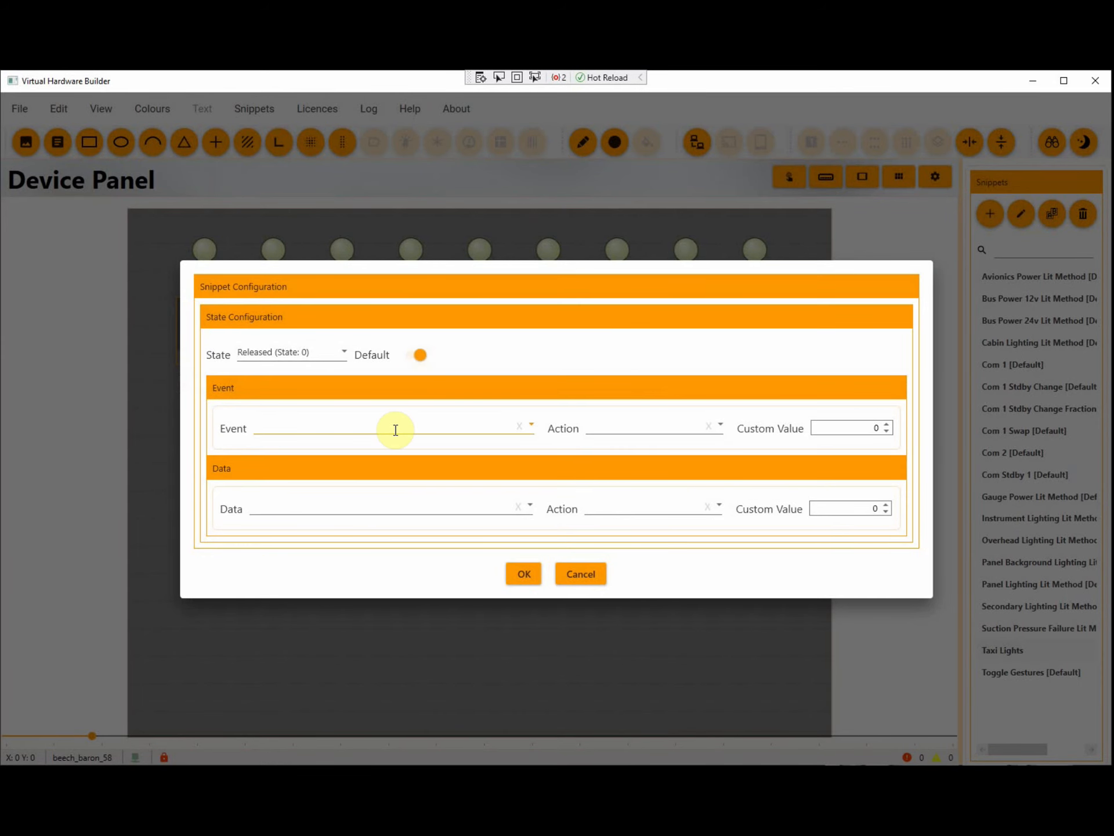
{"action": "left_click", "coordinate": [380, 507]}
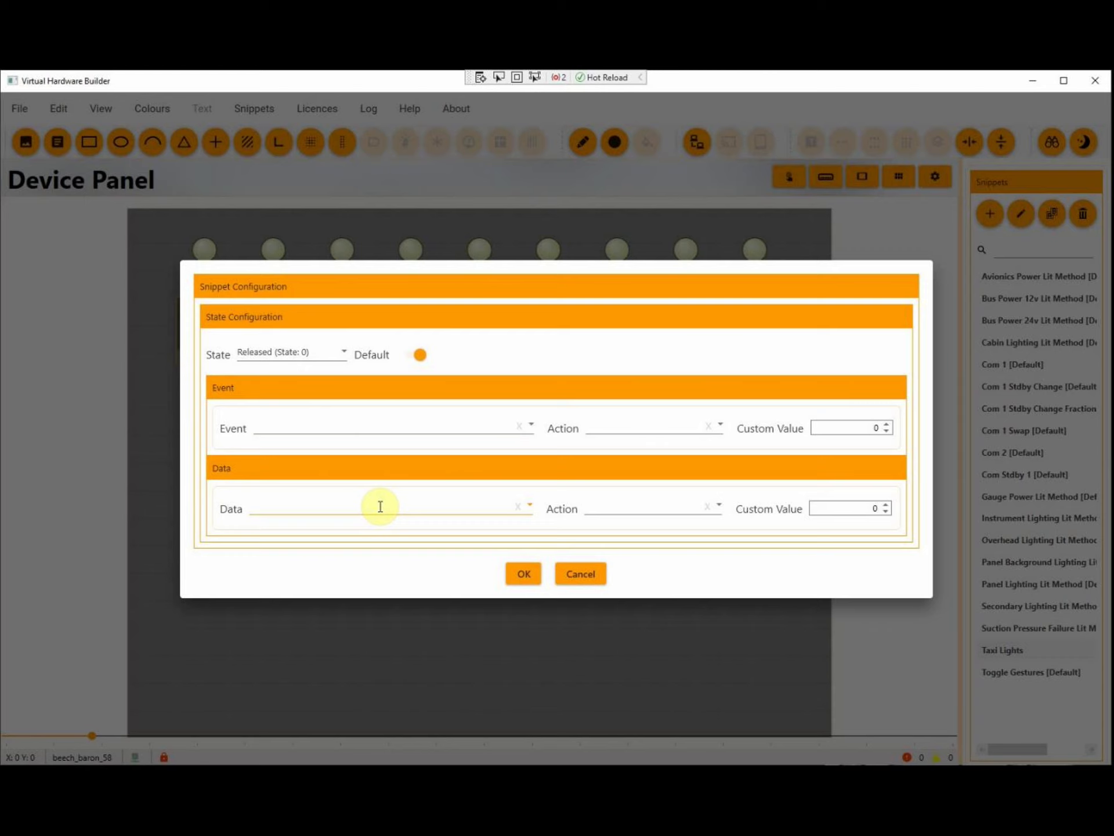
{"action": "left_click", "coordinate": [381, 507]}
{"action": "type", "text": "Taxi"}
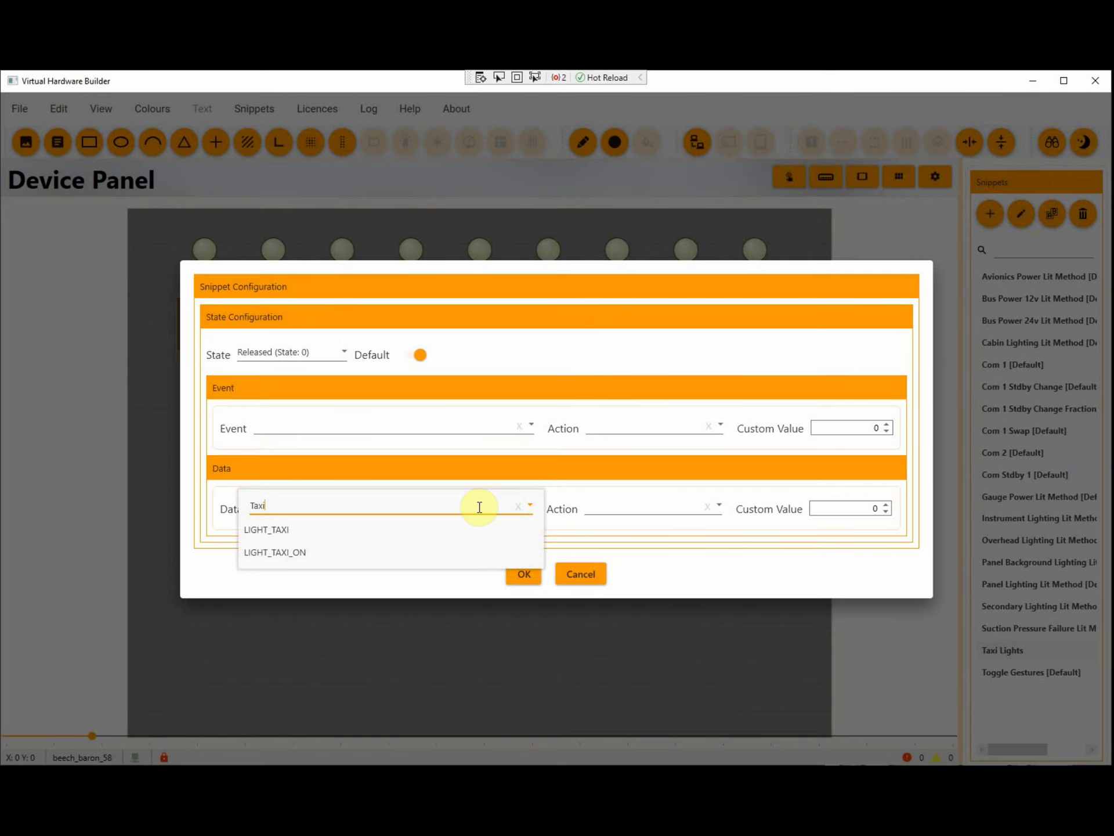
{"action": "left_click", "coordinate": [517, 508]}
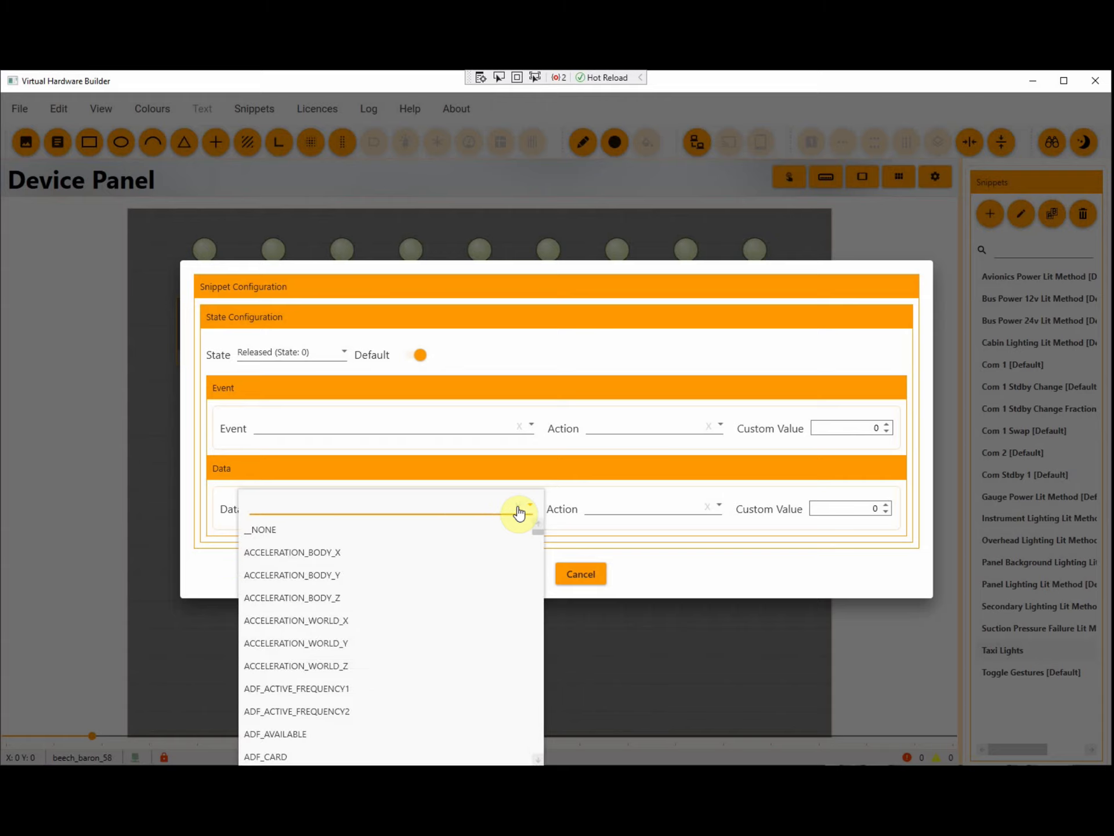
{"action": "type", "text": "Light_On"}
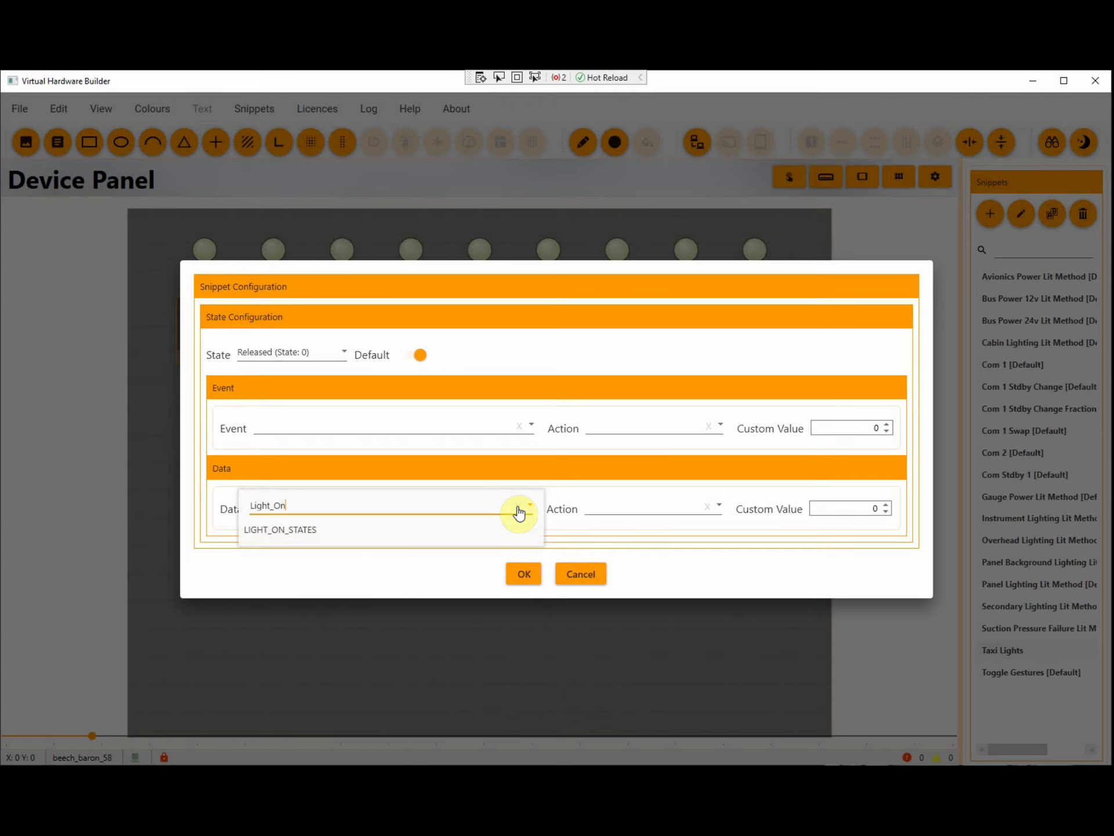
{"action": "left_click", "coordinate": [331, 530]}
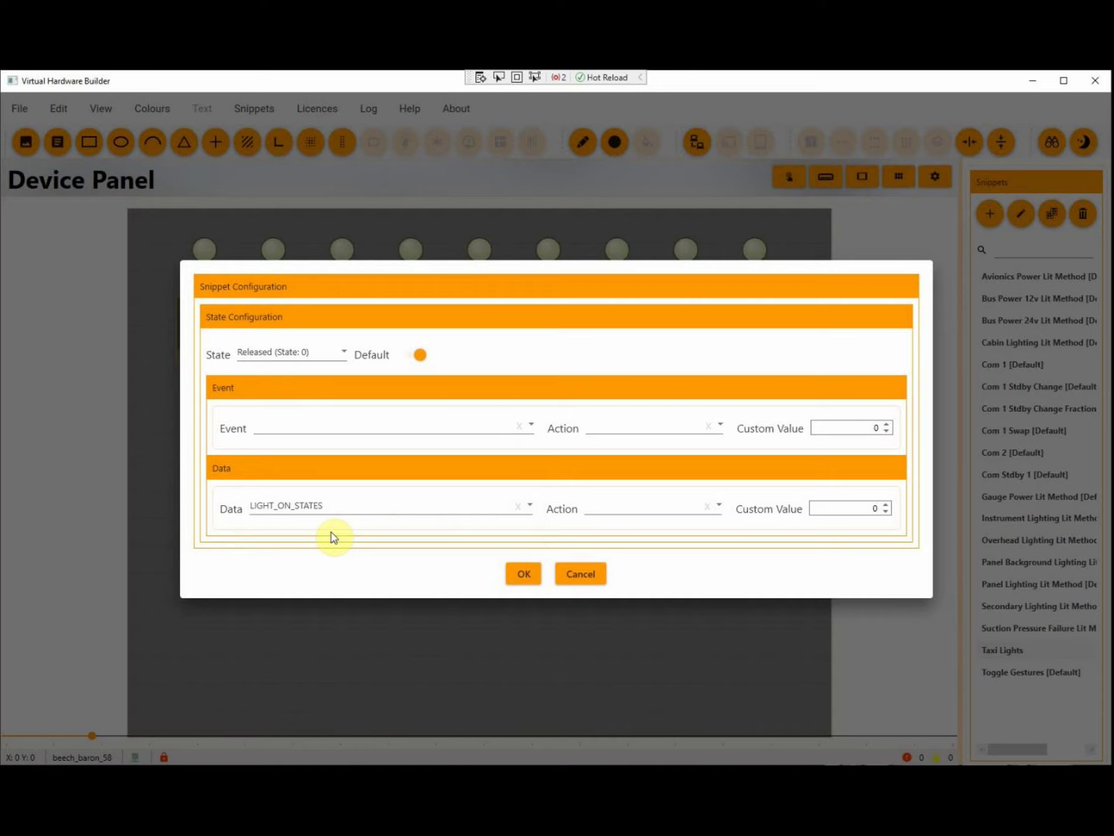
Set the Released state's data action to HAS_FLAG with a custom value of 8
{"action": "left_click", "coordinate": [646, 514]}
{"action": "left_click", "coordinate": [624, 688]}
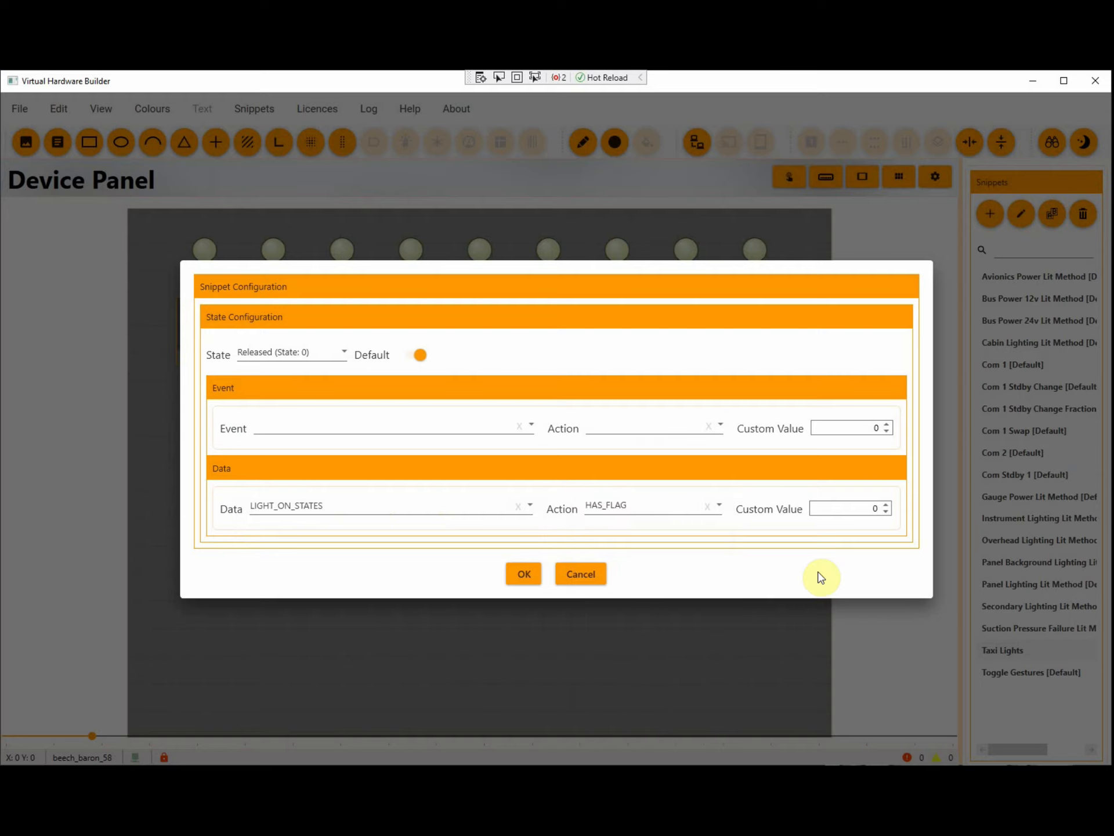
{"action": "type", "text": "8"}
Assign the TOGGLE_TAXI_LIGHTS event to the snippet's Pressed state, save the configuration and select Taxi Lights among the snippets
{"action": "left_click", "coordinate": [298, 356]}
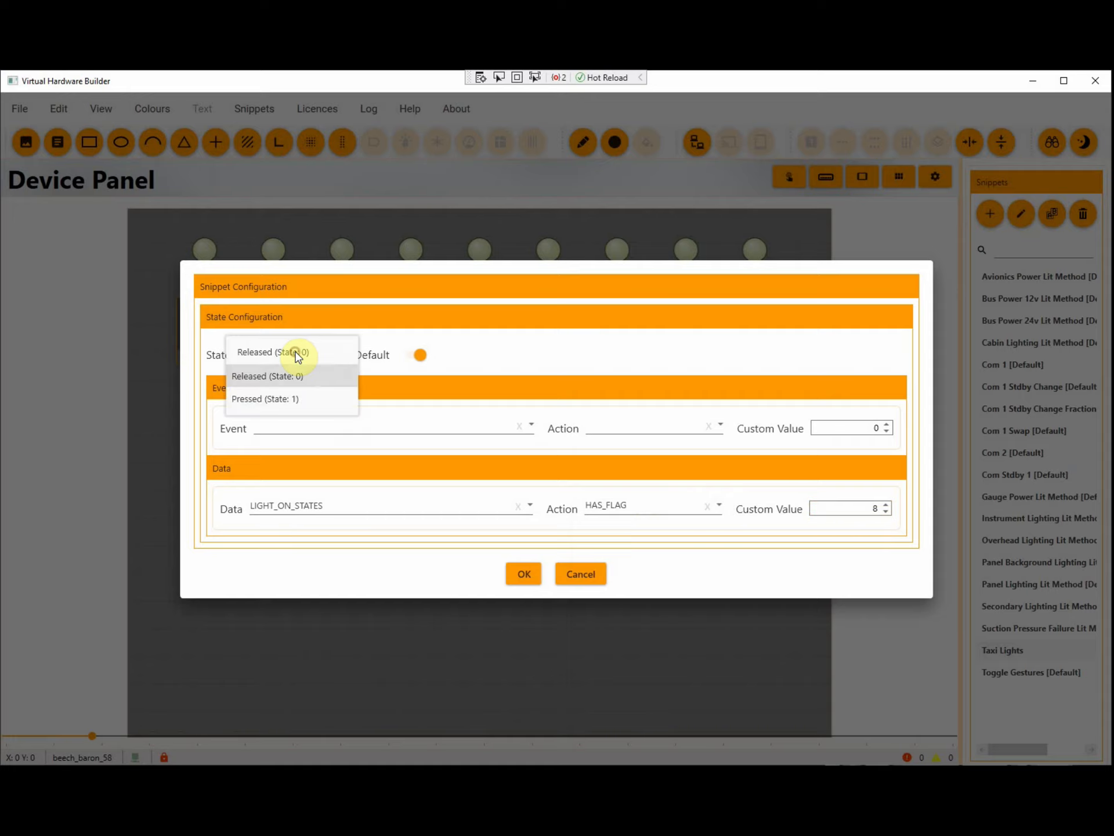
{"action": "left_click", "coordinate": [291, 399]}
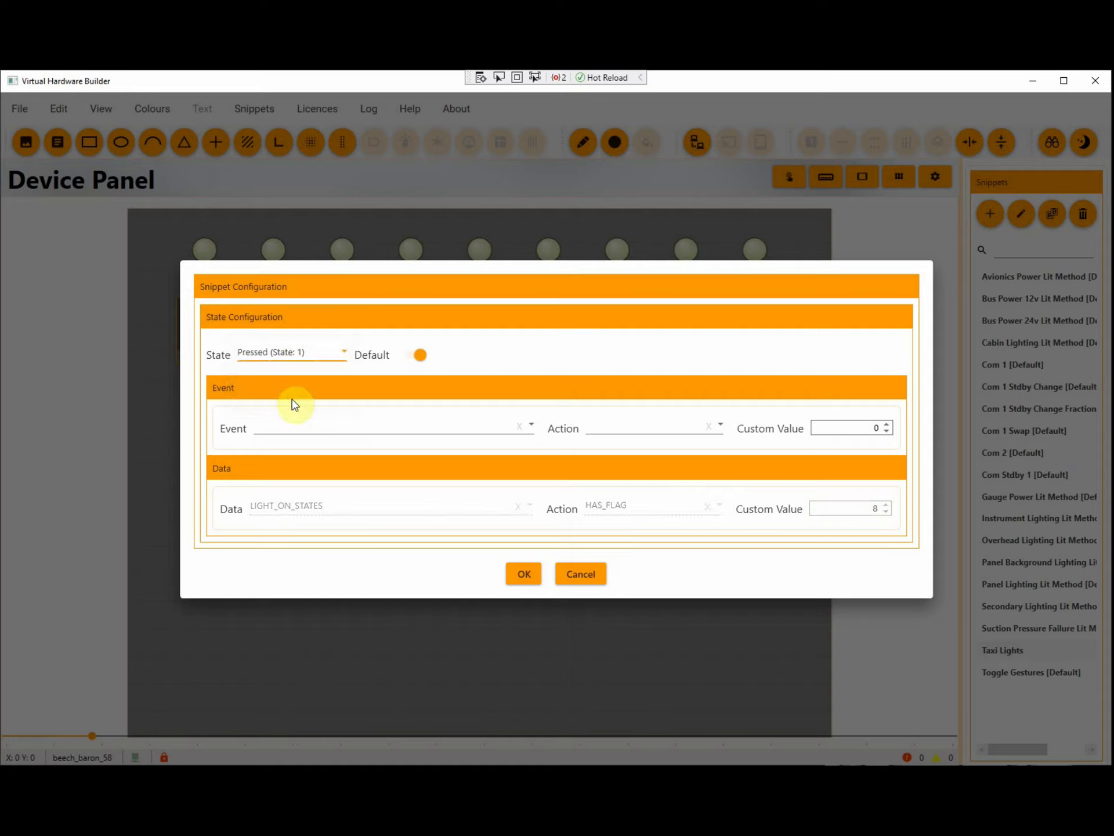
{"action": "left_click", "coordinate": [287, 426]}
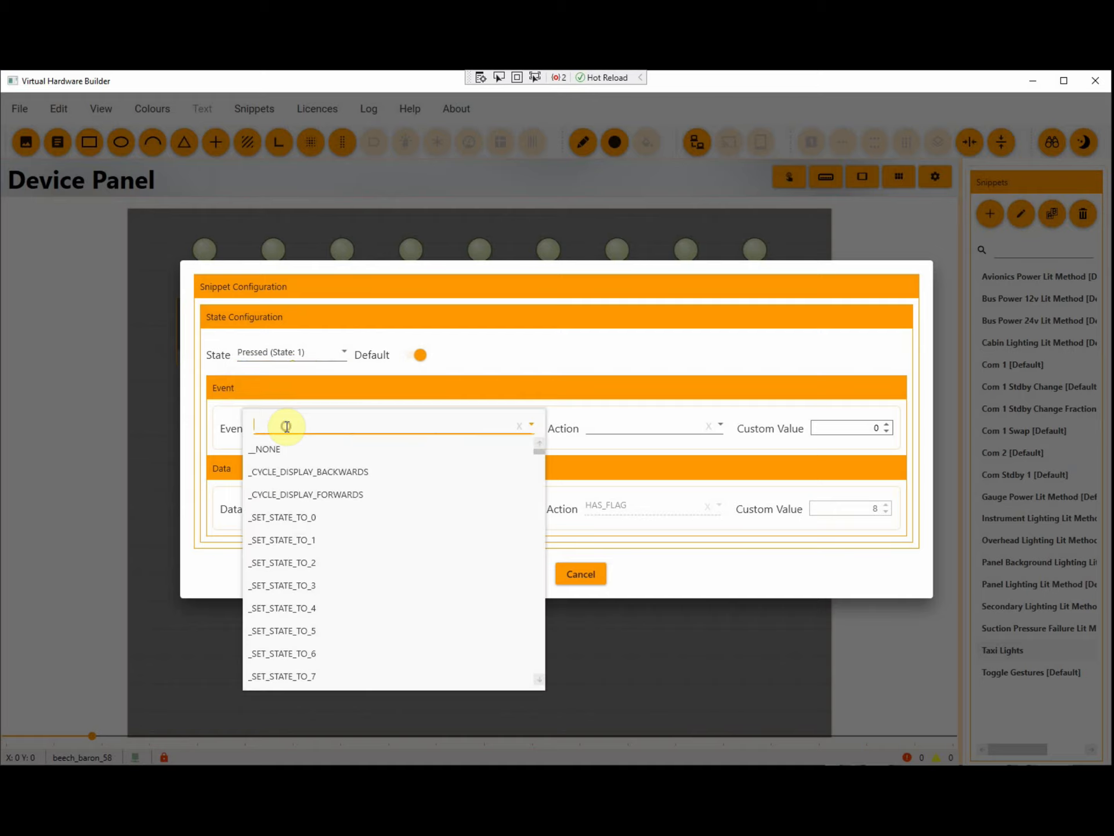
{"action": "type", "text": "Taxi"}
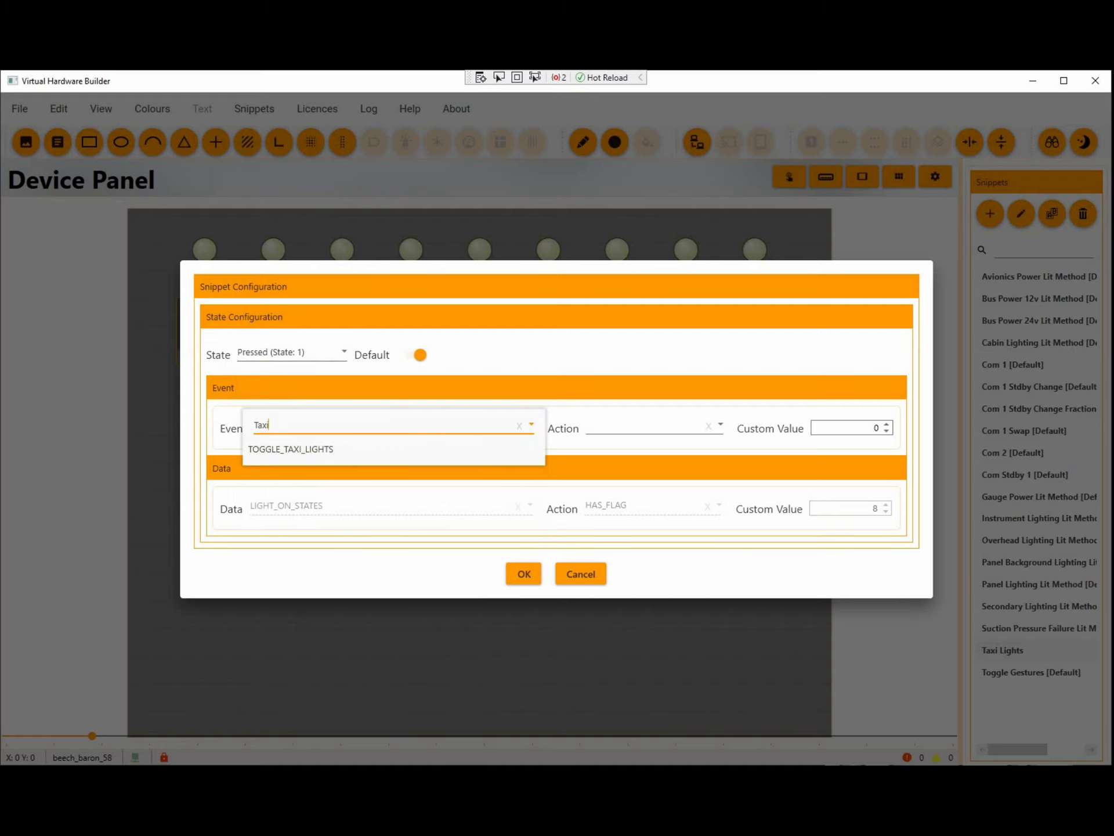
{"action": "left_click", "coordinate": [296, 450]}
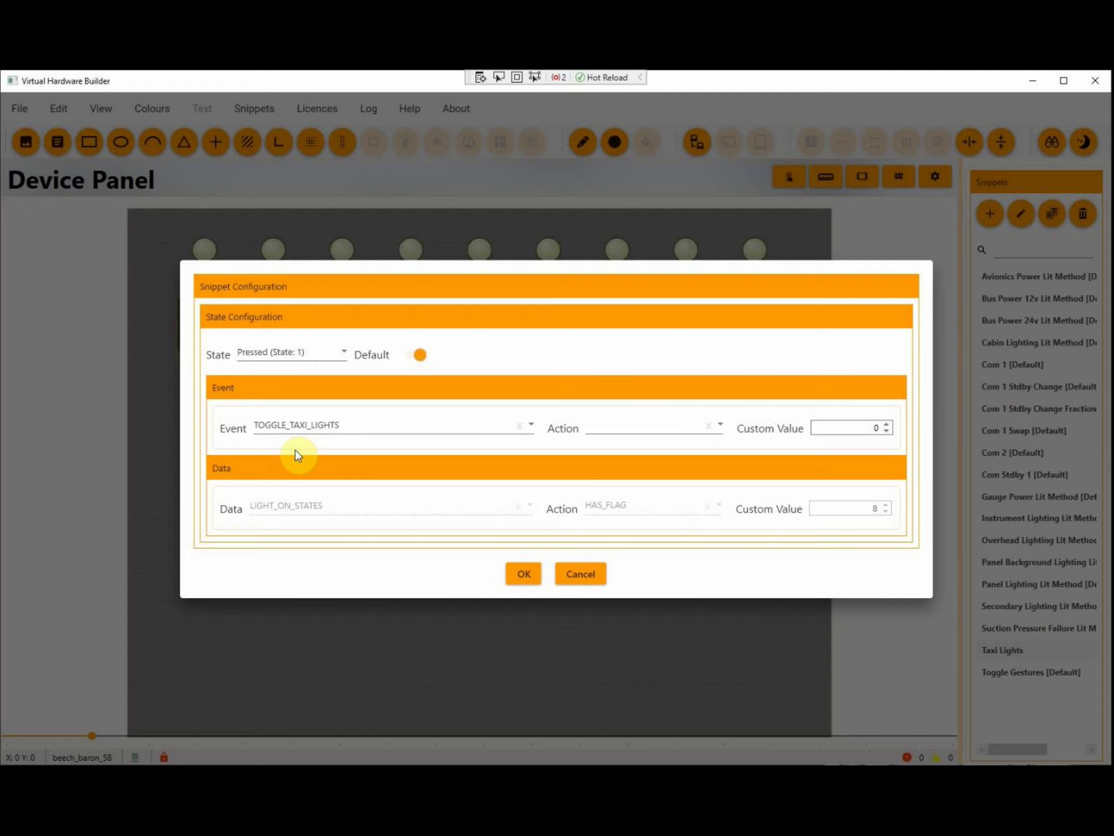
{"action": "left_click", "coordinate": [525, 574]}
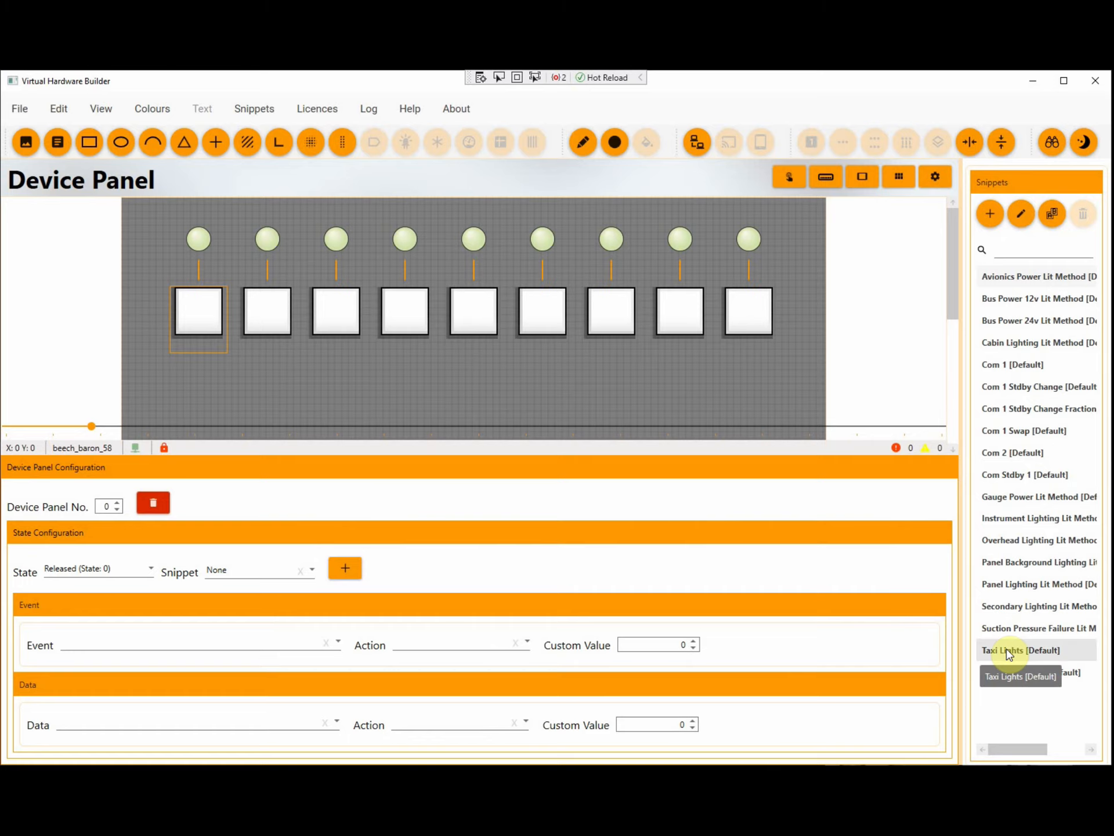
{"action": "left_click", "coordinate": [1009, 653]}
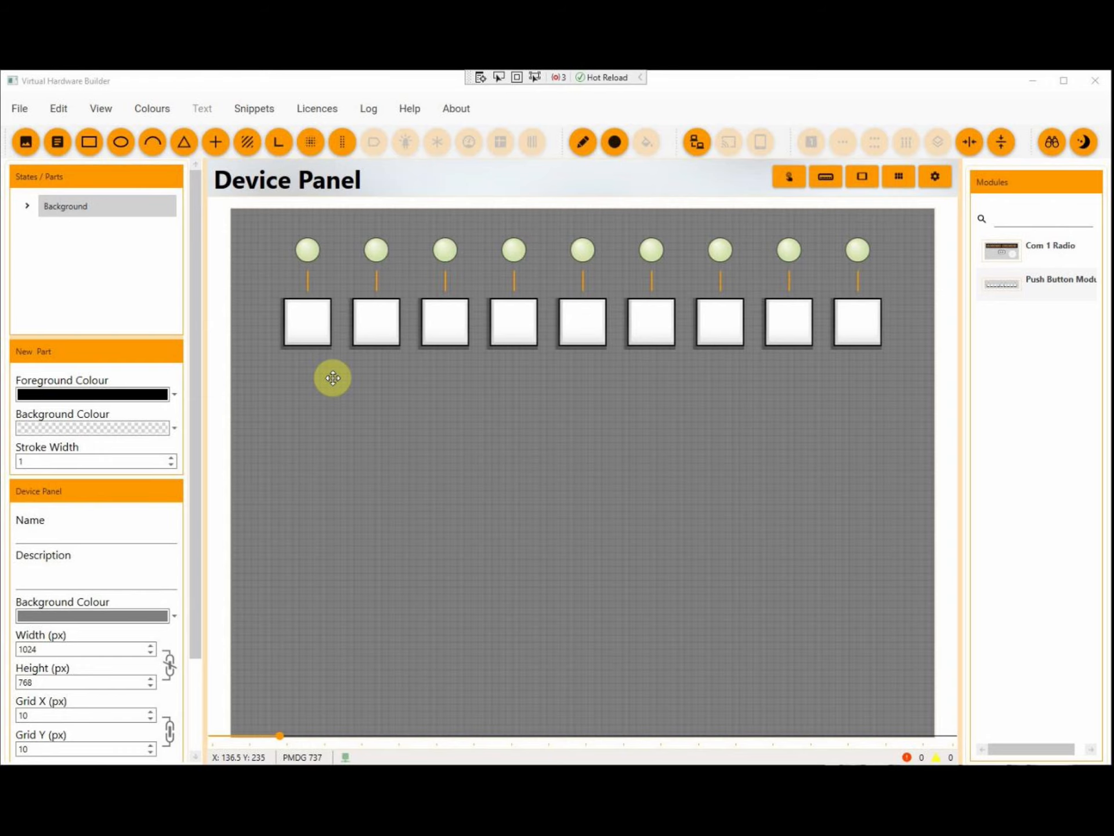
In the PMDG 737 profile, show the first push button's configuration data and open the Taxi Lights snippet for editing
{"action": "left_click", "coordinate": [308, 323]}
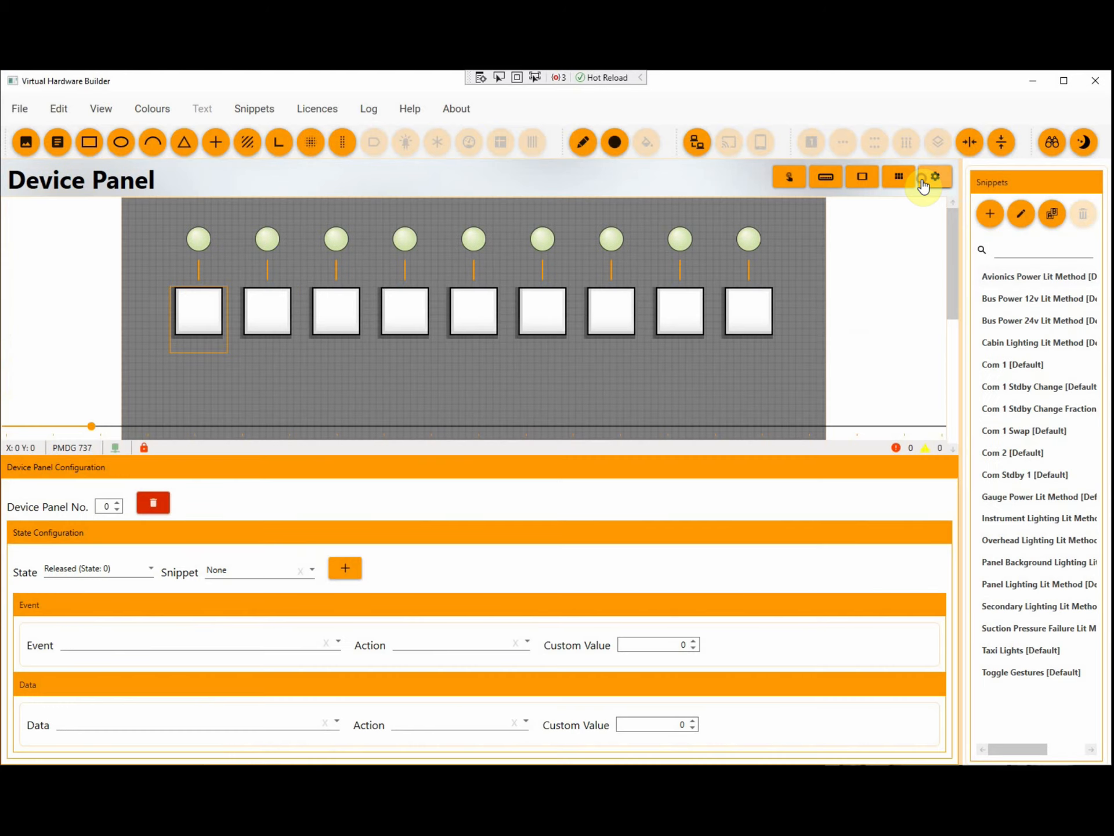
{"action": "left_click", "coordinate": [923, 185]}
{"action": "left_click", "coordinate": [1015, 651]}
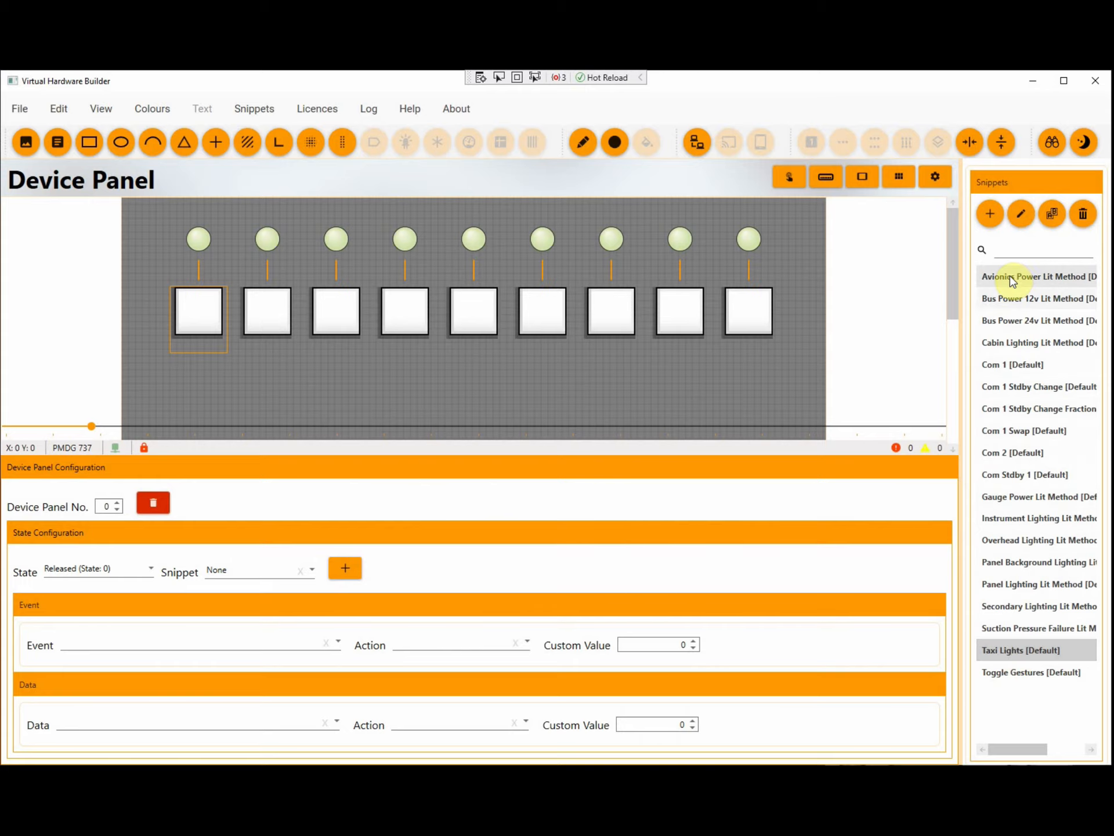
{"action": "left_click", "coordinate": [1022, 214]}
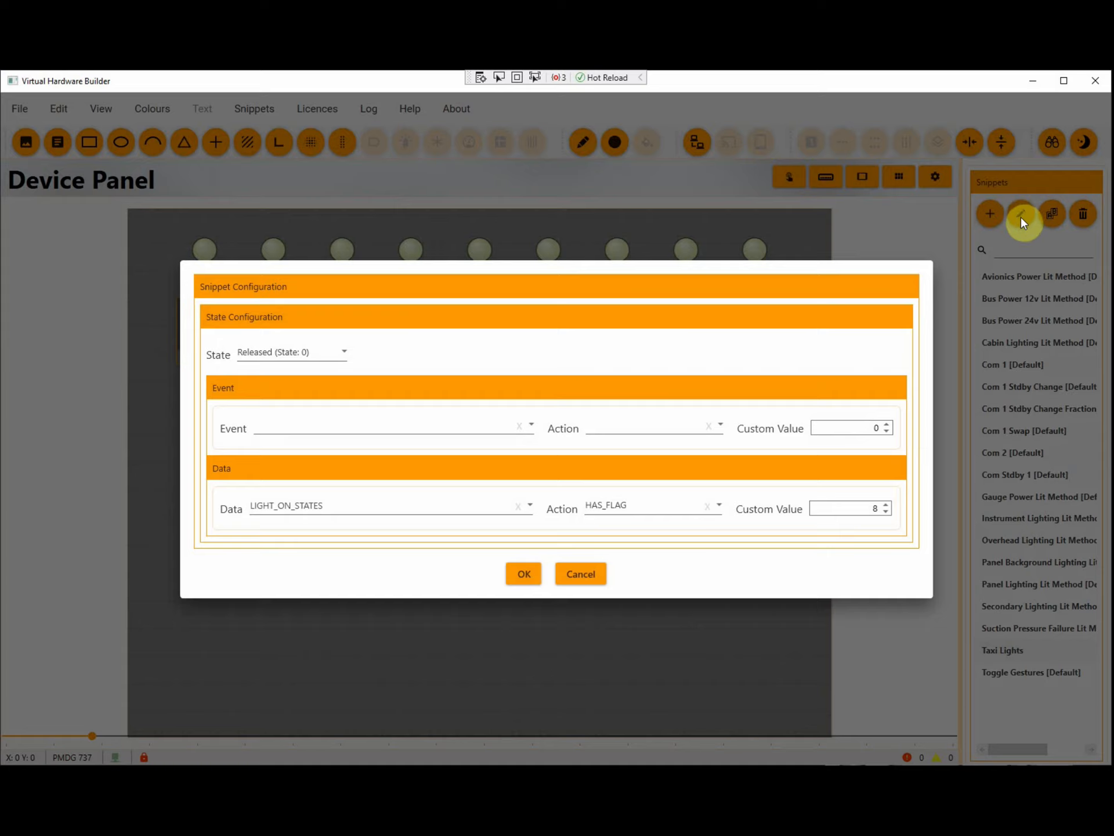
Replace the Pressed state's event with EVT_OH_LIGHTS_TAXI, set its action to MOUSE_LEFT and save the snippet
{"action": "left_click", "coordinate": [322, 354]}
{"action": "left_click", "coordinate": [308, 397]}
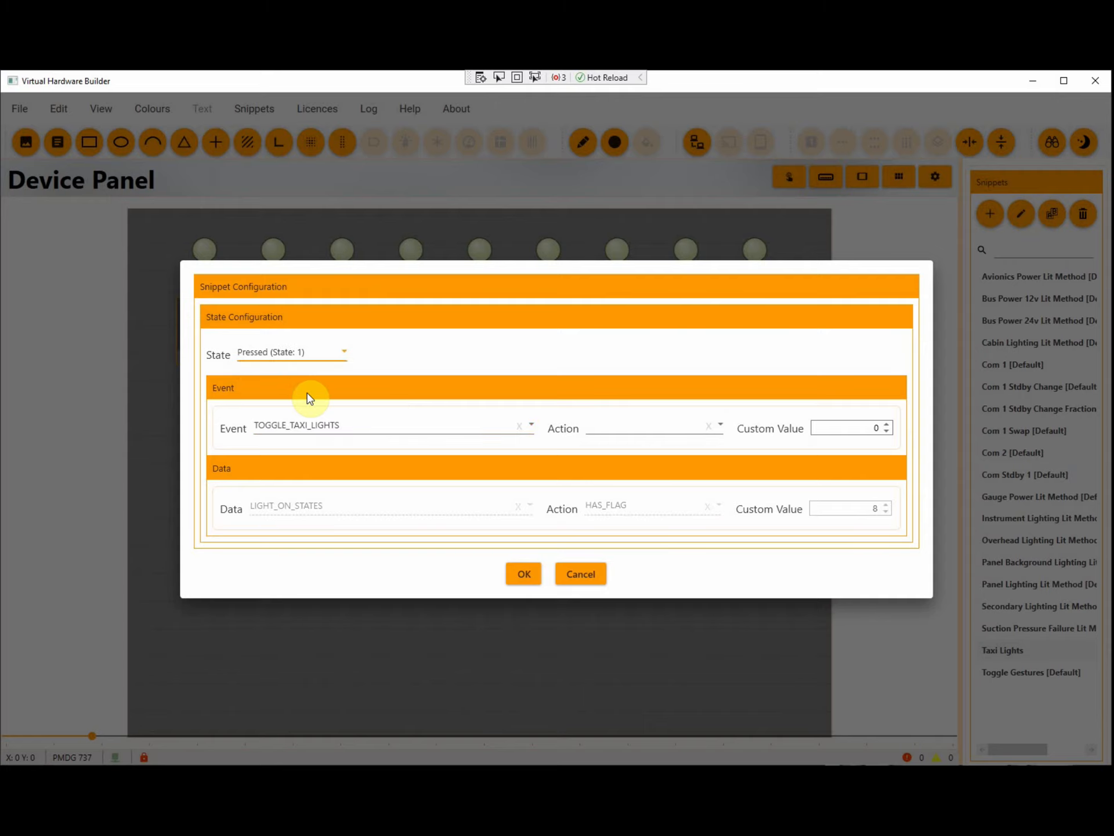
{"action": "left_click", "coordinate": [518, 428]}
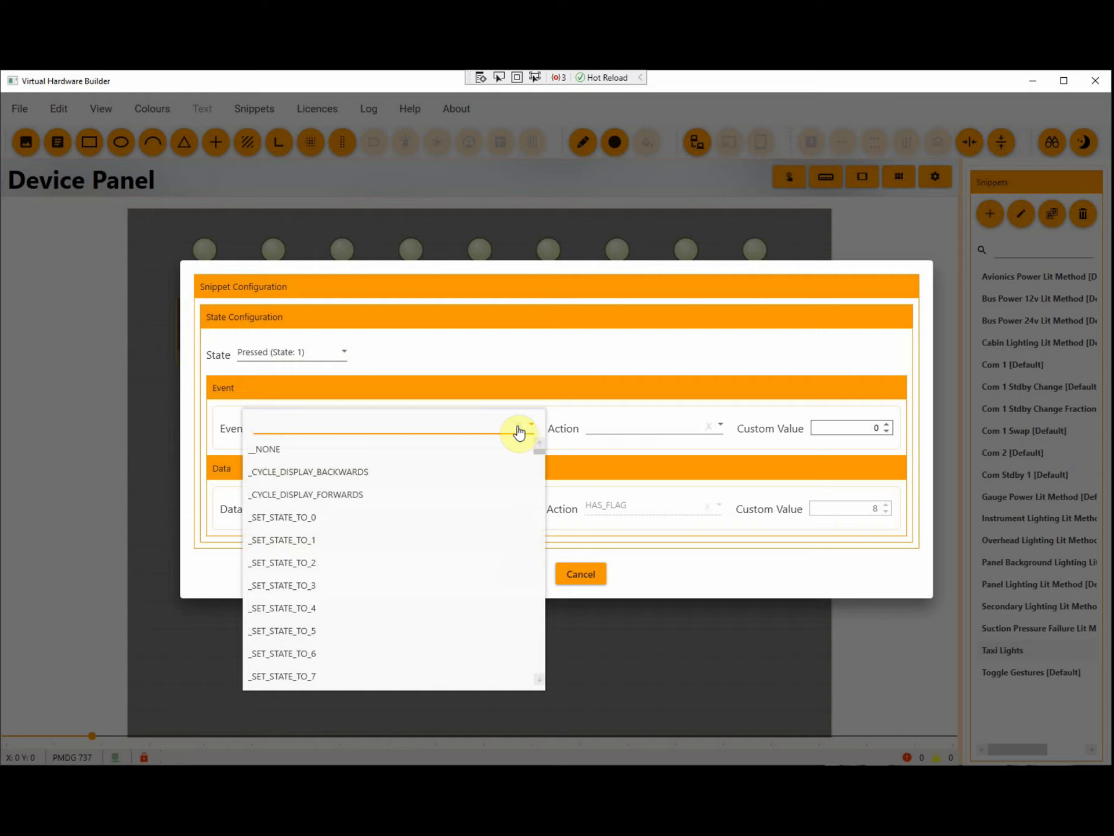
{"action": "type", "text": "Taxi"}
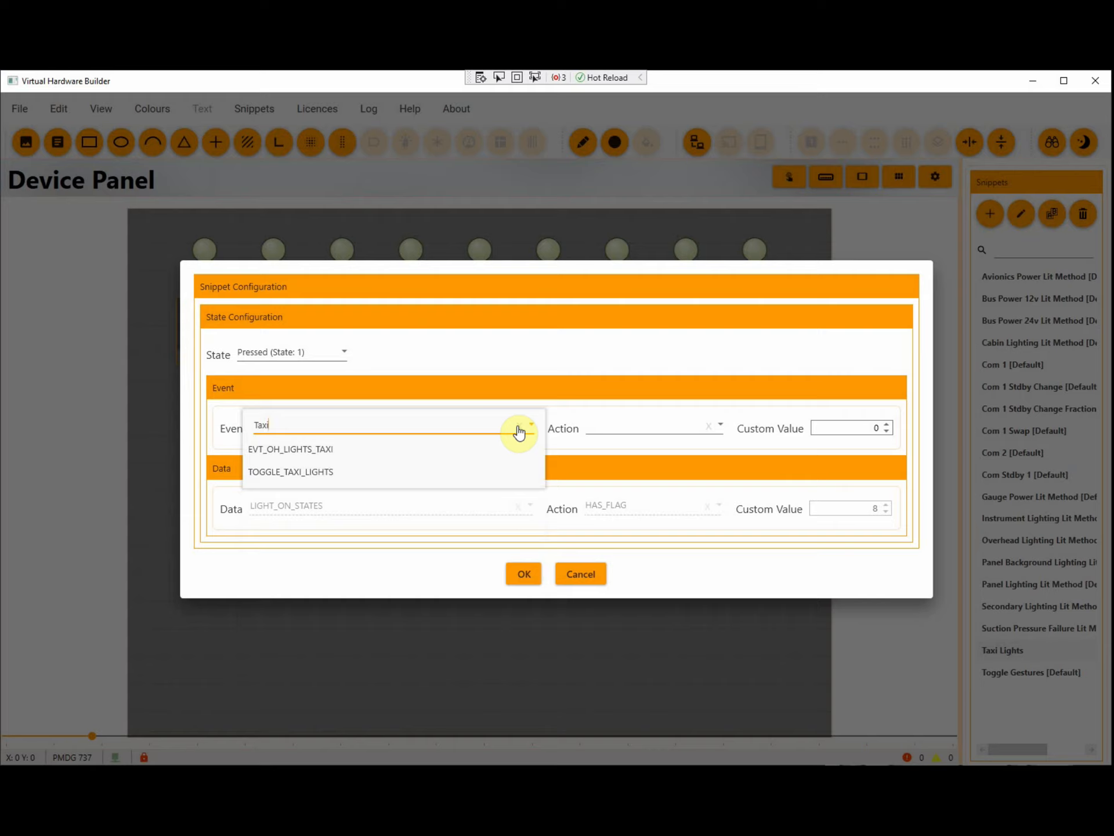
{"action": "left_click", "coordinate": [324, 450]}
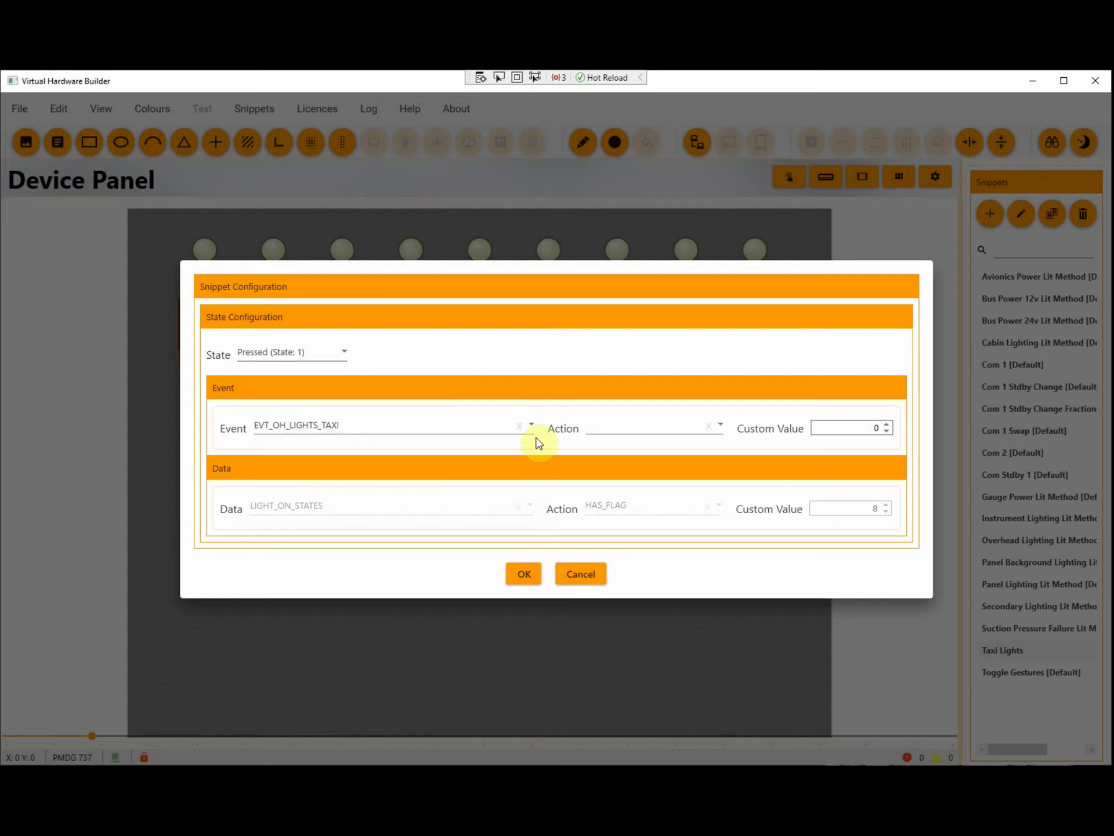
{"action": "left_click", "coordinate": [722, 426]}
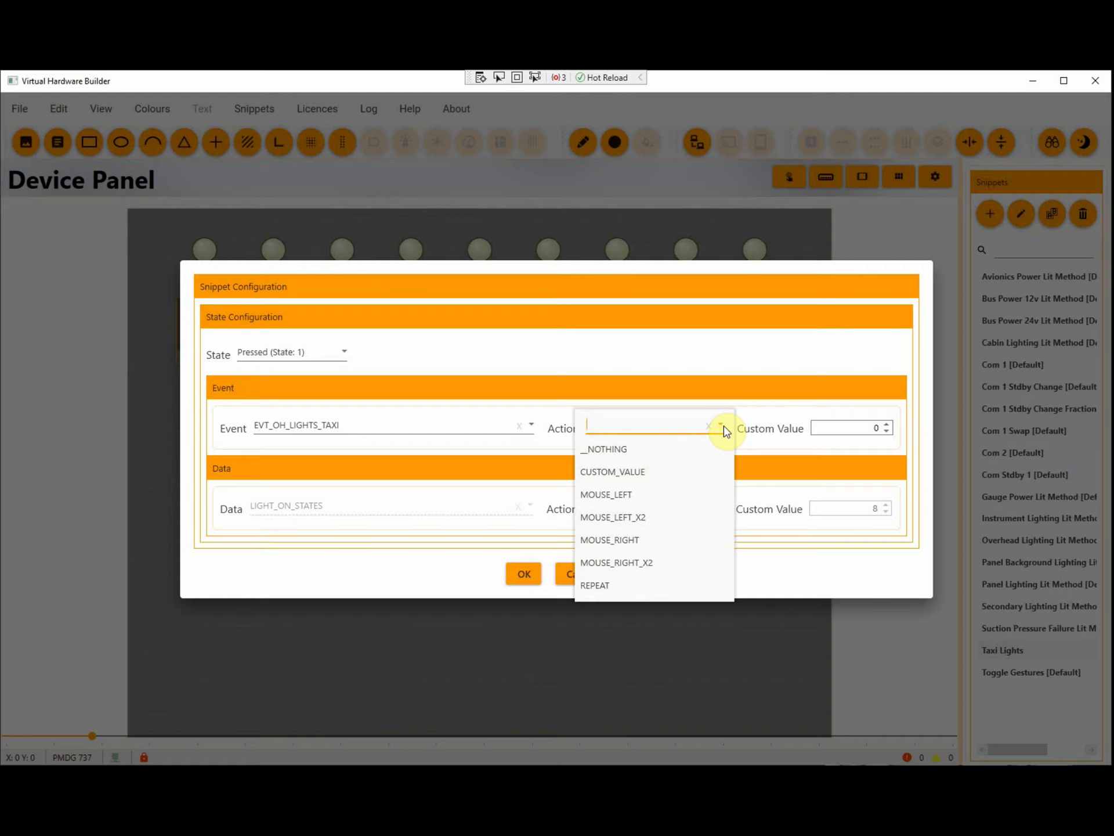
{"action": "left_click", "coordinate": [652, 496]}
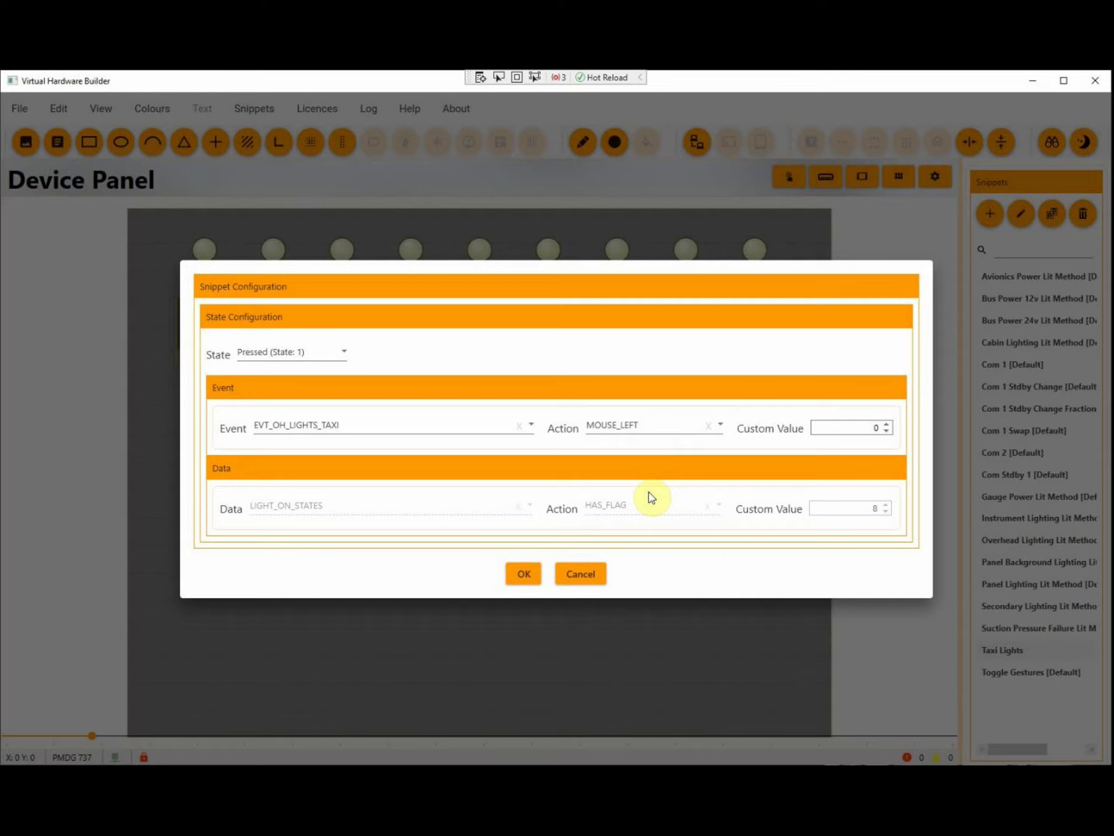
{"action": "left_click", "coordinate": [529, 575]}
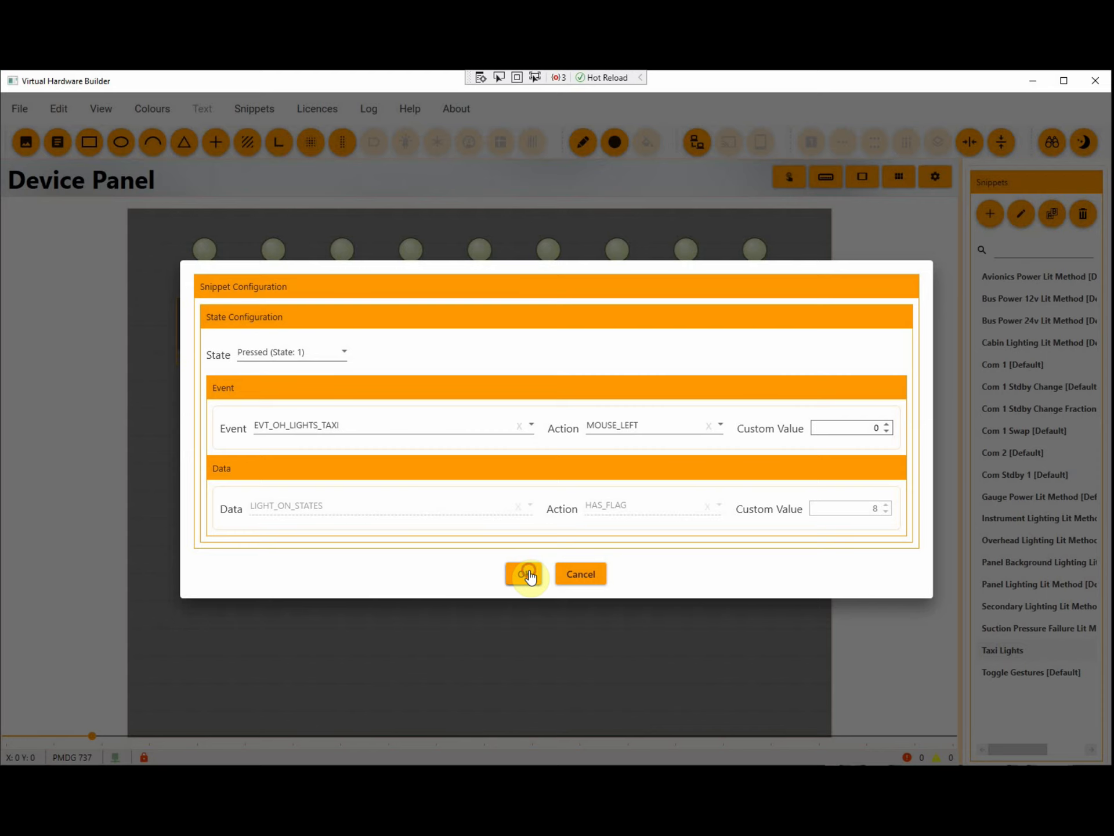